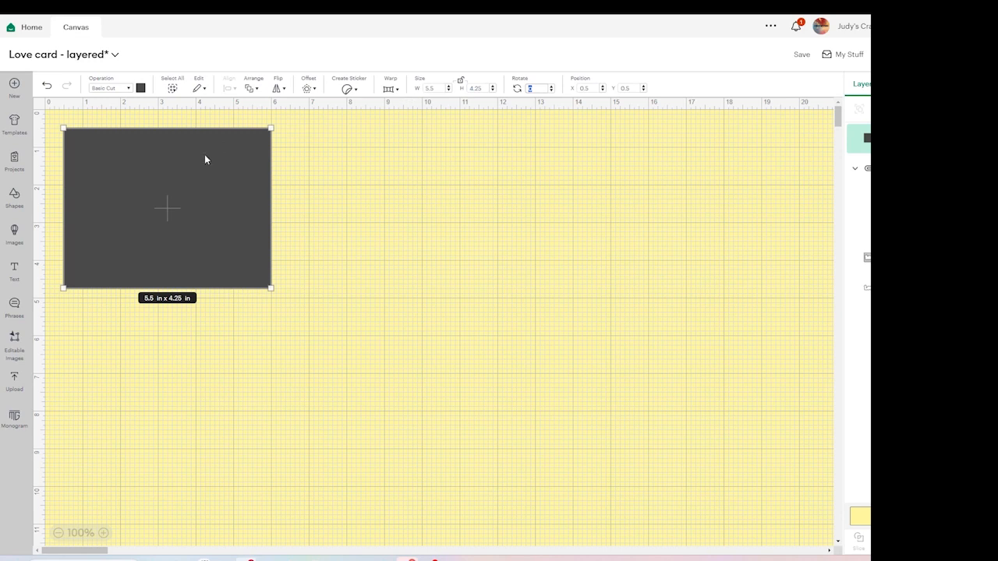
# - Shift the card rectangle slightly down and right, and add the text "Love" on the empty canvas to its right
pyautogui.moveTo(165, 211); pyautogui.dragTo(195, 224)
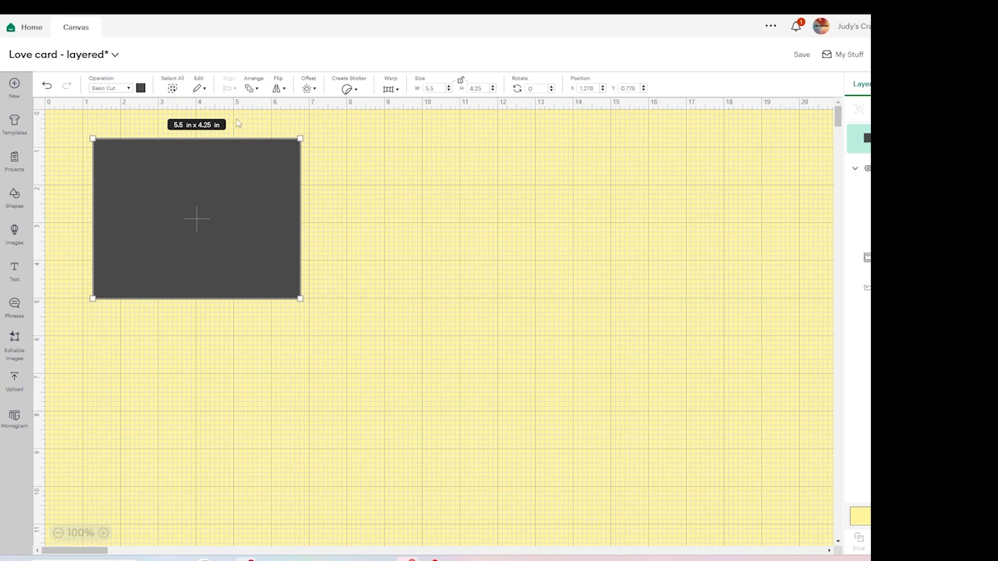
pyautogui.click(13, 273)
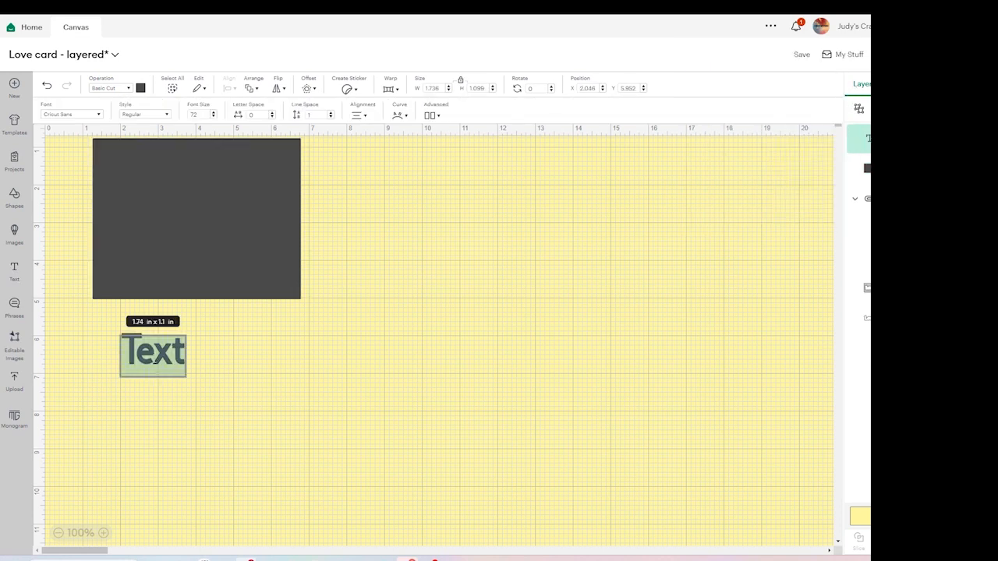
pyautogui.moveTo(153, 357); pyautogui.dragTo(465, 251)
pyautogui.doubleClick(464, 249)
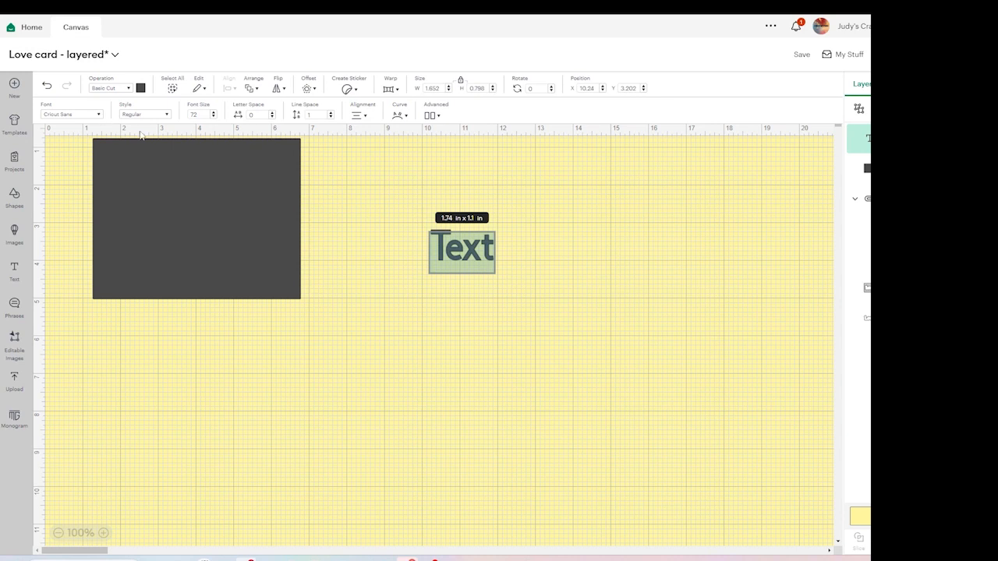
pyautogui.write('L')
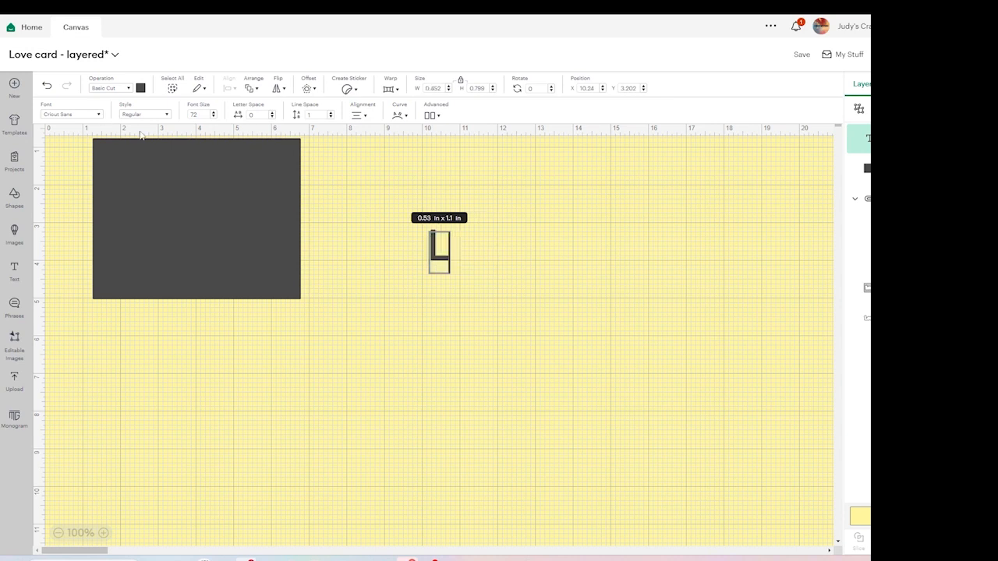
pyautogui.write('ove')
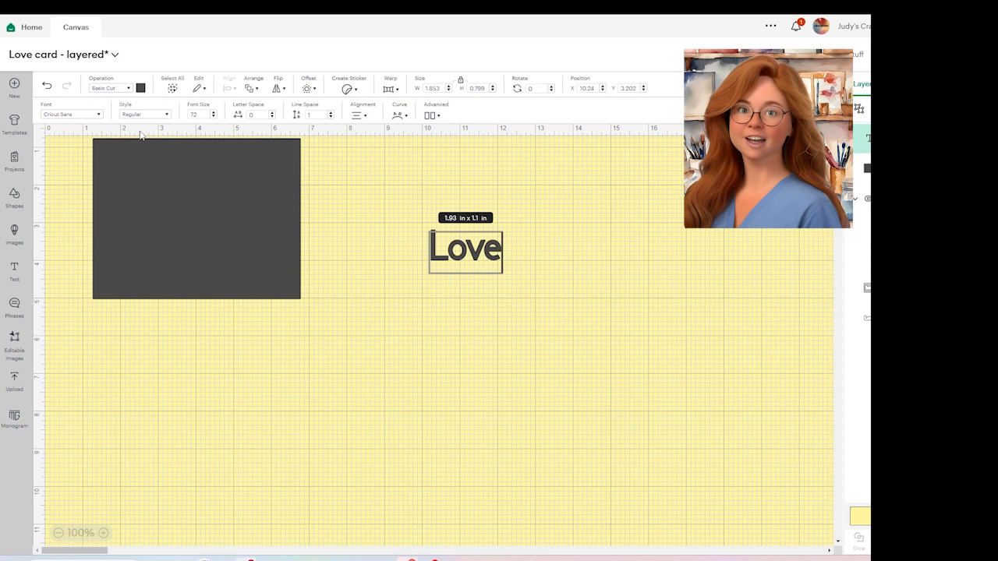
# - Search the fonts for "vario" and apply Vario Com Regular to the Love text
pyautogui.click(99, 114)
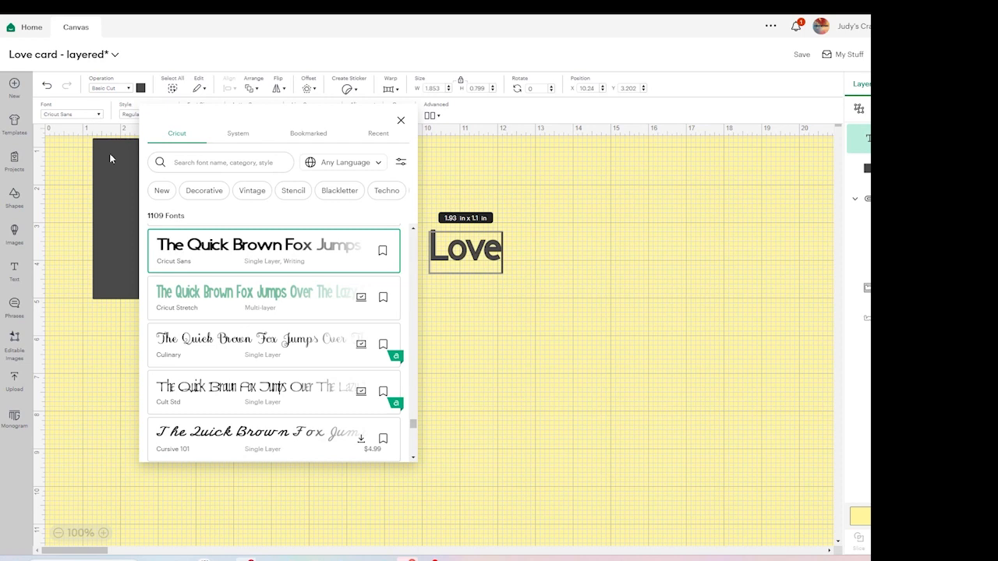
pyautogui.click(175, 162)
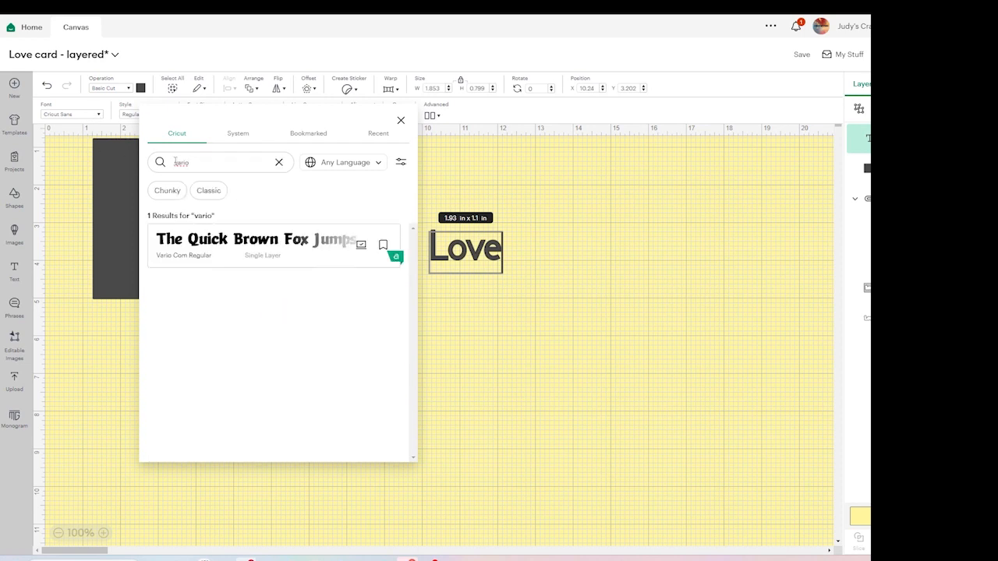
pyautogui.click(200, 246)
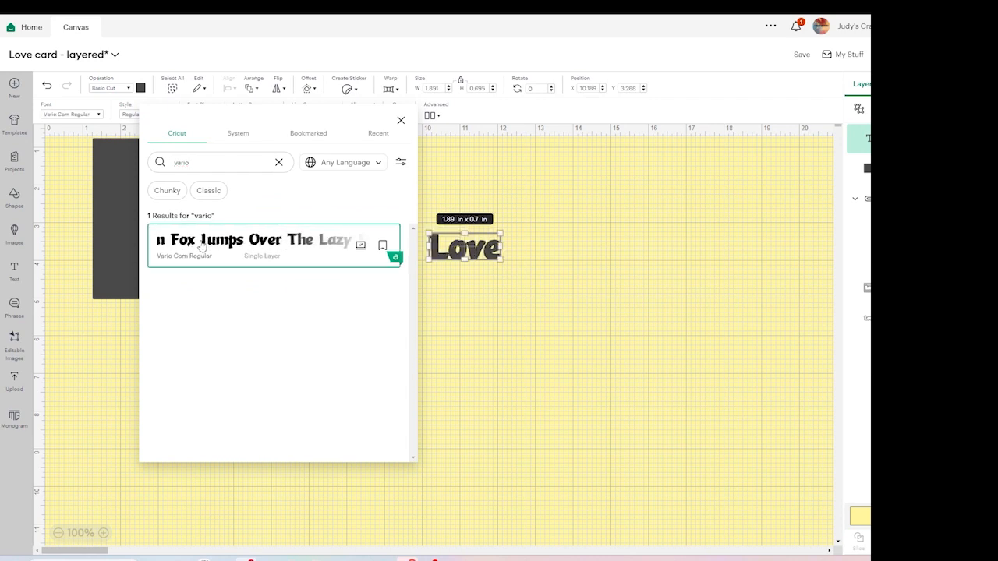
pyautogui.click(470, 298)
pyautogui.click(458, 263)
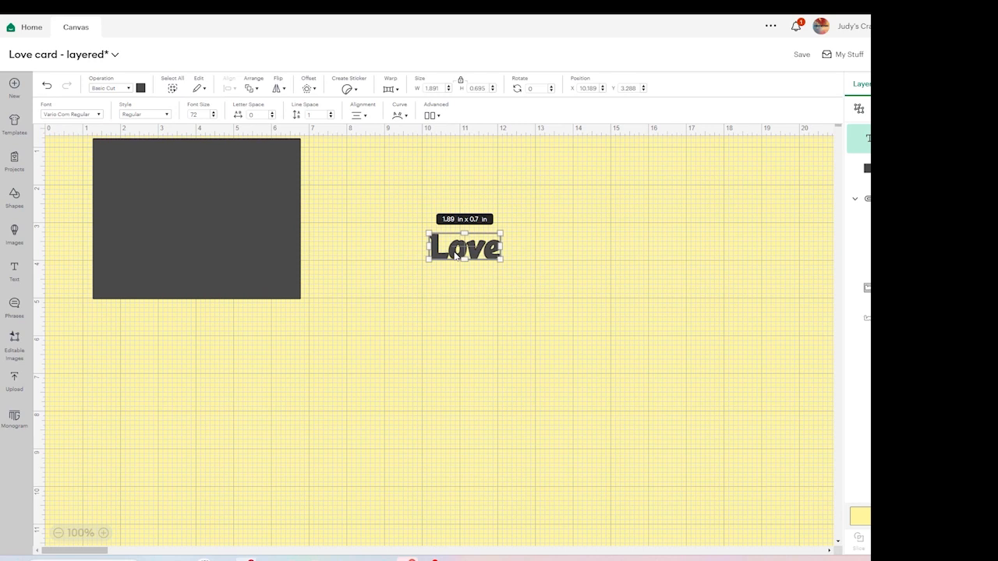
# - Enlarge the Love text to about 4.01 x 1.47 in and place it to the right of the rectangle
pyautogui.moveTo(428, 225); pyautogui.dragTo(351, 217)
pyautogui.moveTo(412, 246)
pyautogui.mouseDown()
pyautogui.moveTo(189, 230)
pyautogui.moveTo(402, 250)
pyautogui.mouseUp()
pyautogui.moveTo(336, 206); pyautogui.dragTo(338, 207)
pyautogui.moveTo(388, 231); pyautogui.dragTo(450, 251)
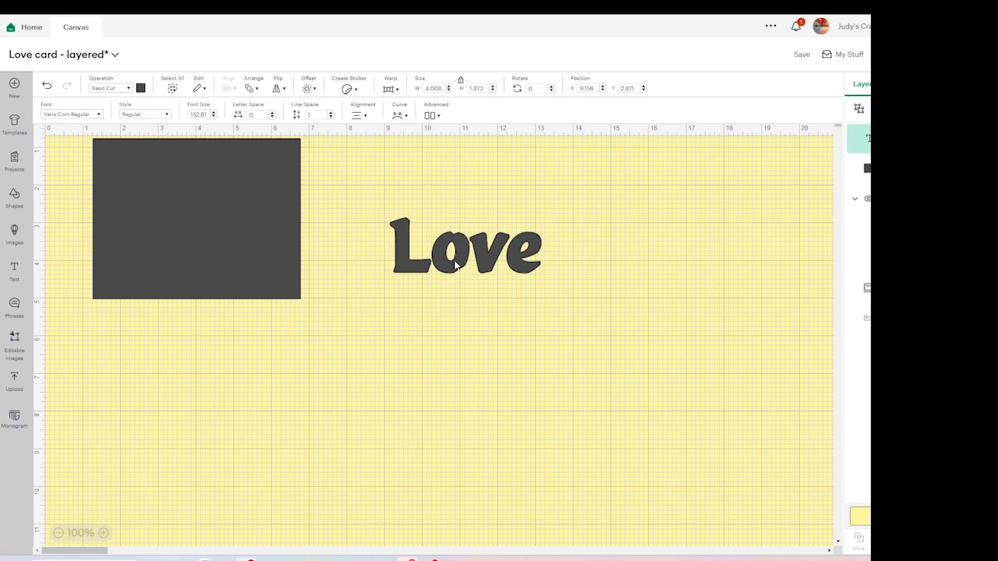
# - Create a welded, round-cornered offset of 0.095 in around the Love text
pyautogui.doubleClick(422, 262)
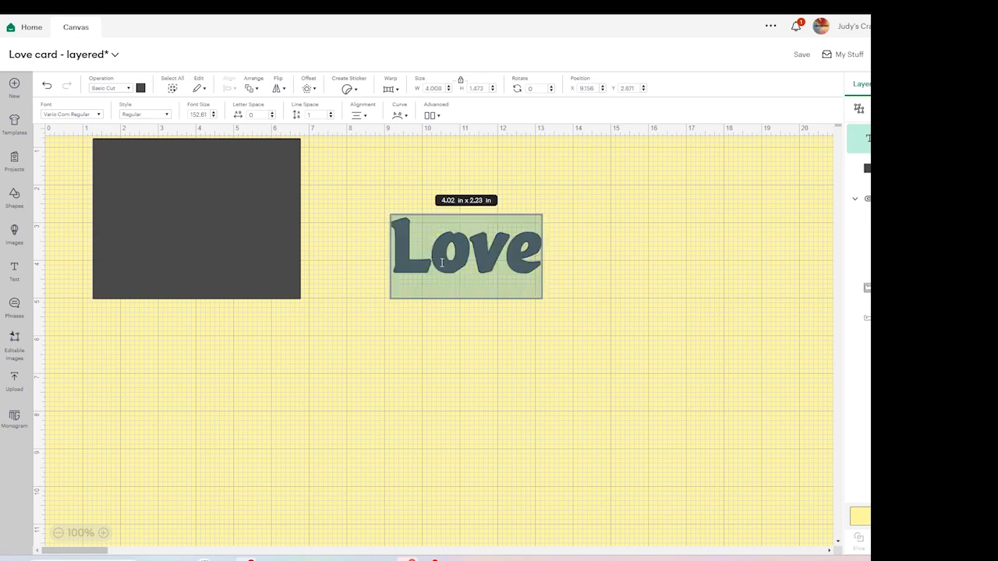
pyautogui.click(494, 262)
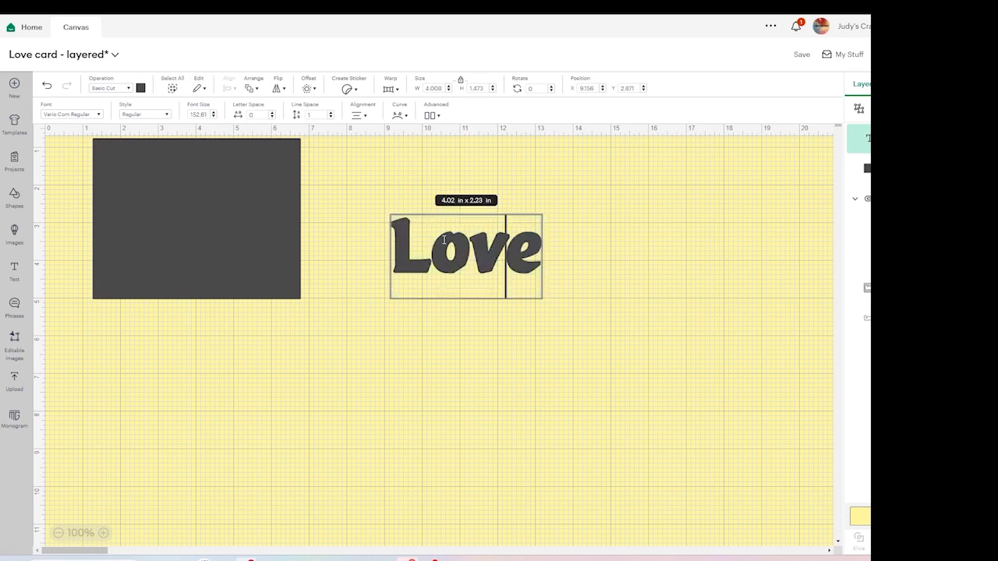
pyautogui.click(306, 89)
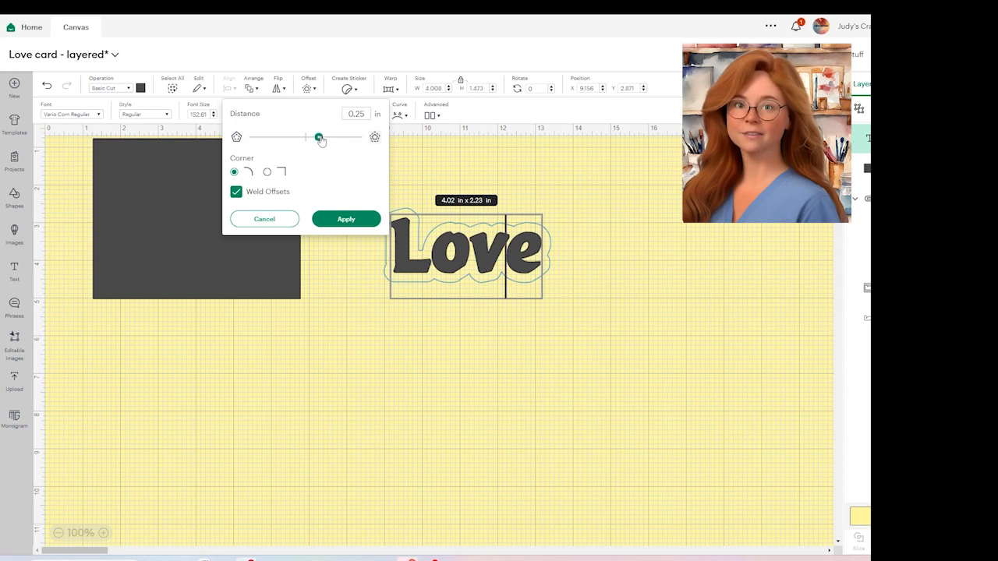
pyautogui.moveTo(318, 137); pyautogui.dragTo(312, 139)
pyautogui.moveTo(366, 114); pyautogui.dragTo(355, 114)
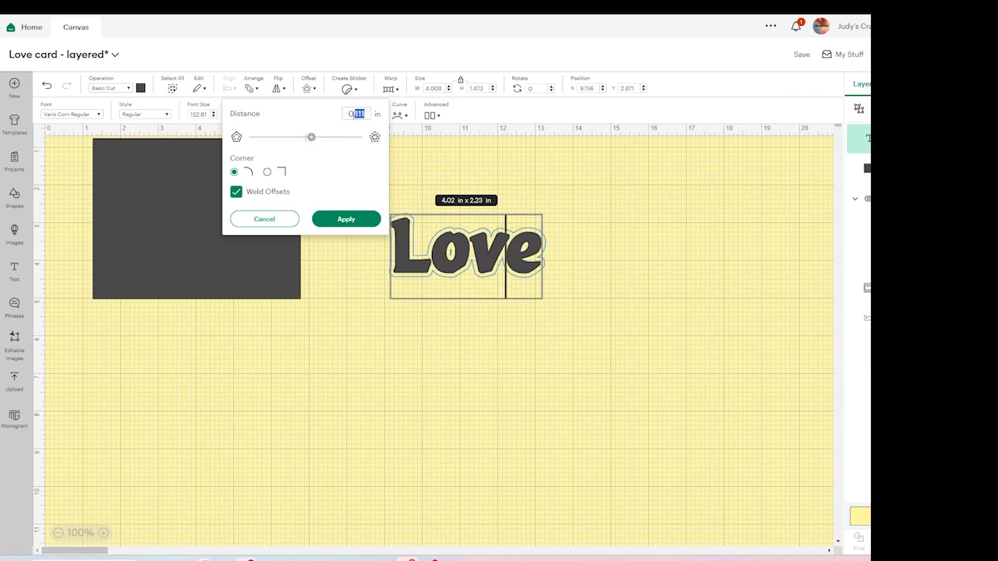
pyautogui.write('095')
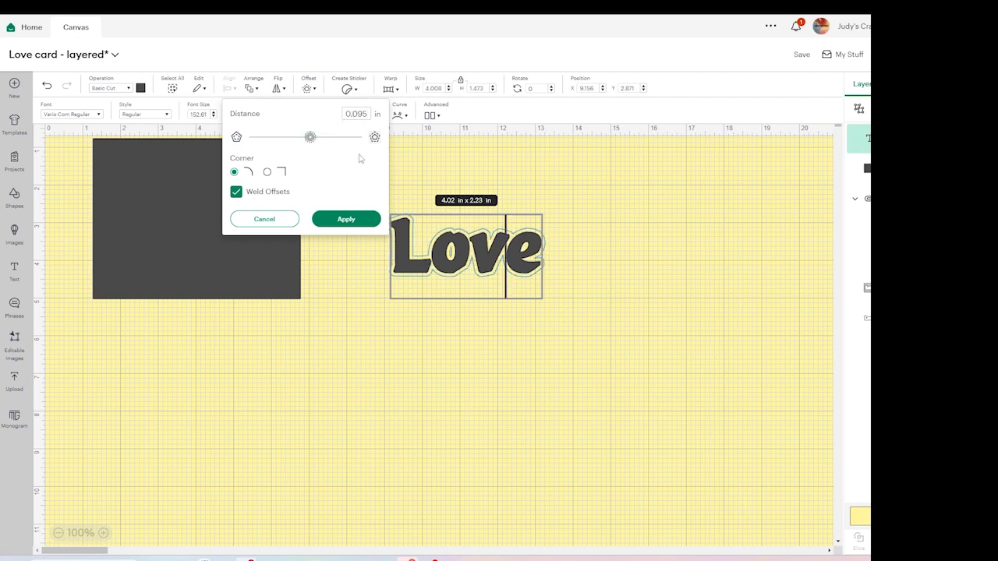
pyautogui.click(343, 219)
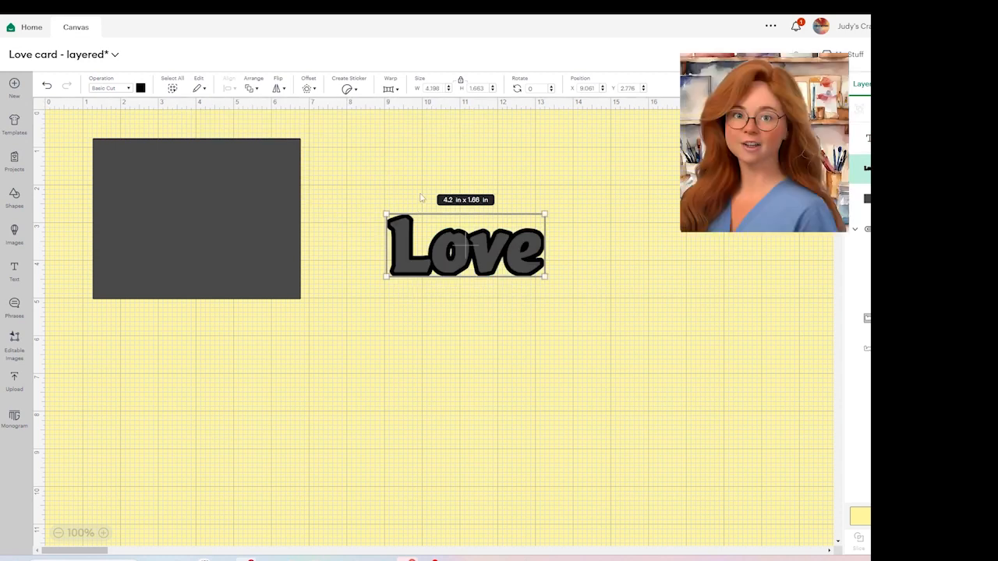
# - Create a second offset of 0.175 in around the black Love outline and color it white
pyautogui.click(308, 89)
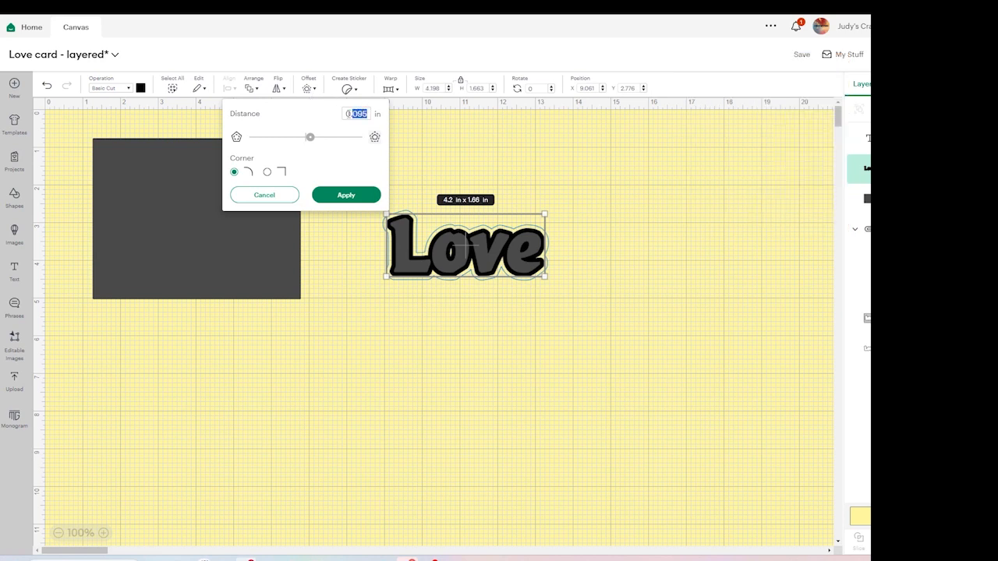
pyautogui.write('17')
pyautogui.click(345, 196)
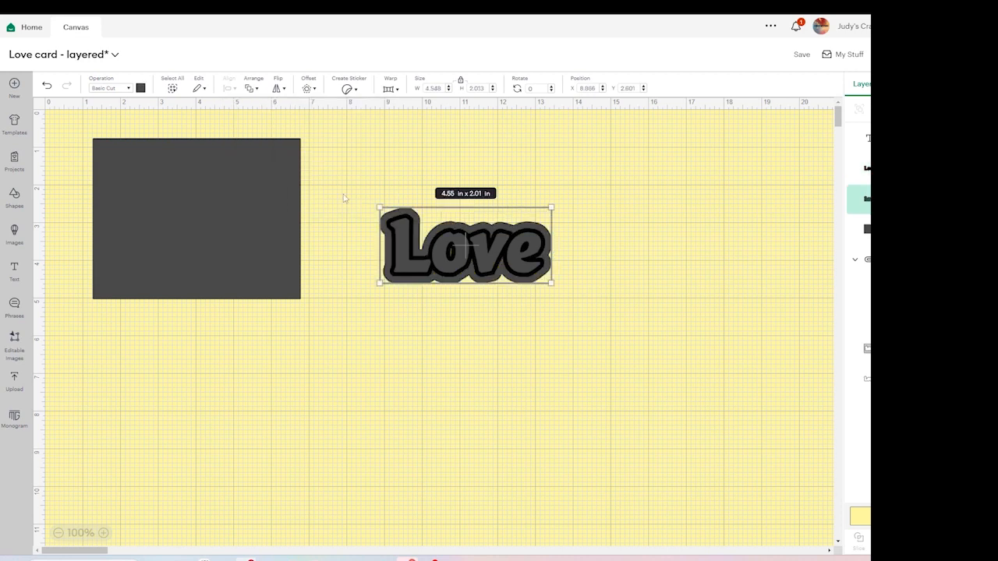
pyautogui.click(140, 88)
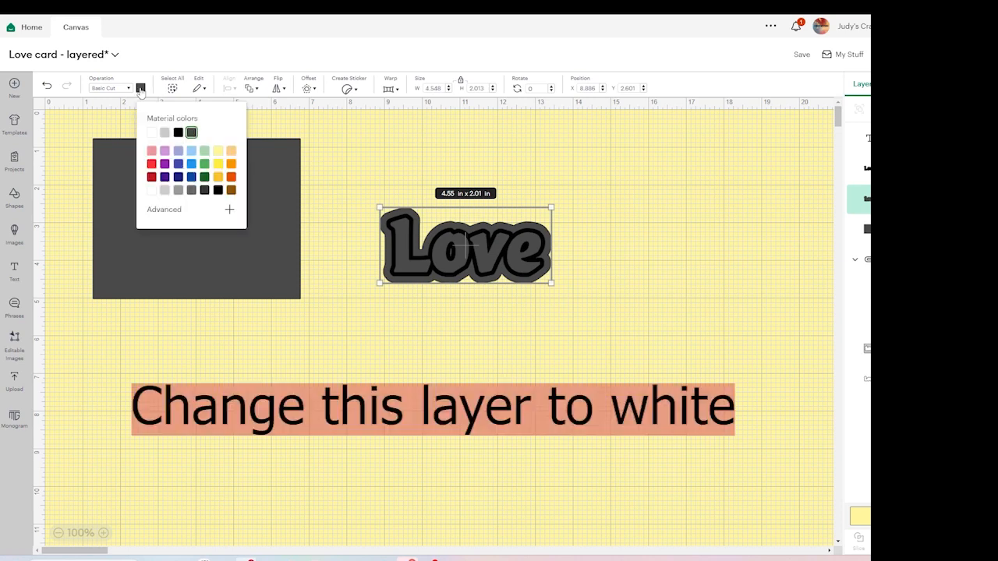
pyautogui.click(150, 134)
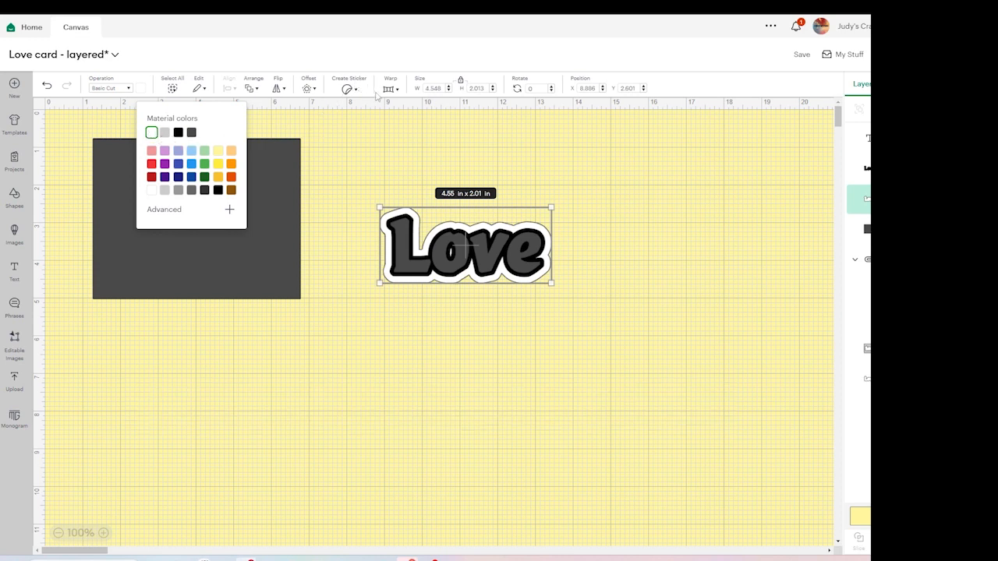
# - Create a third offset of 0.25 in around the white Love layer
pyautogui.click(313, 93)
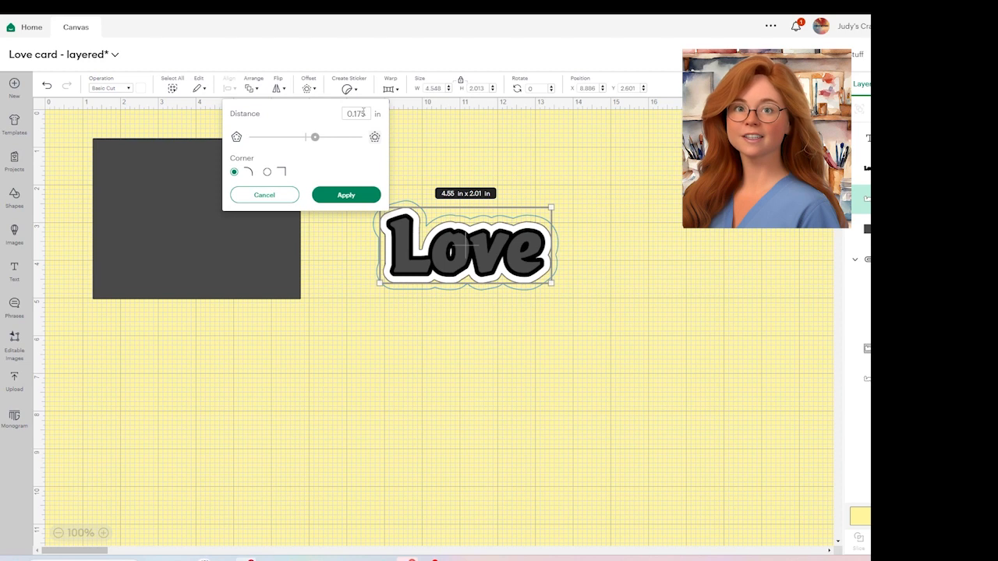
pyautogui.moveTo(364, 114); pyautogui.dragTo(353, 114)
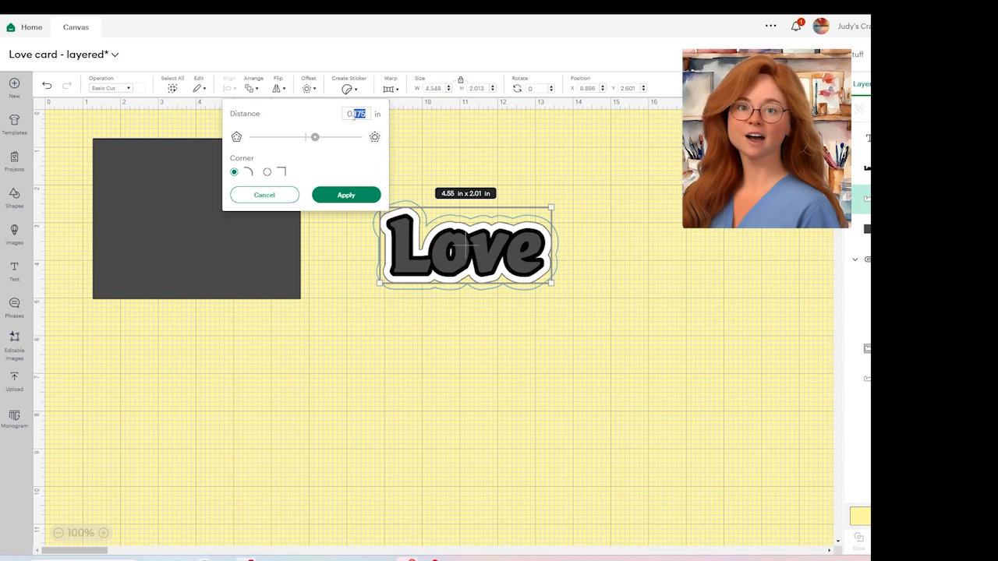
pyautogui.write('25')
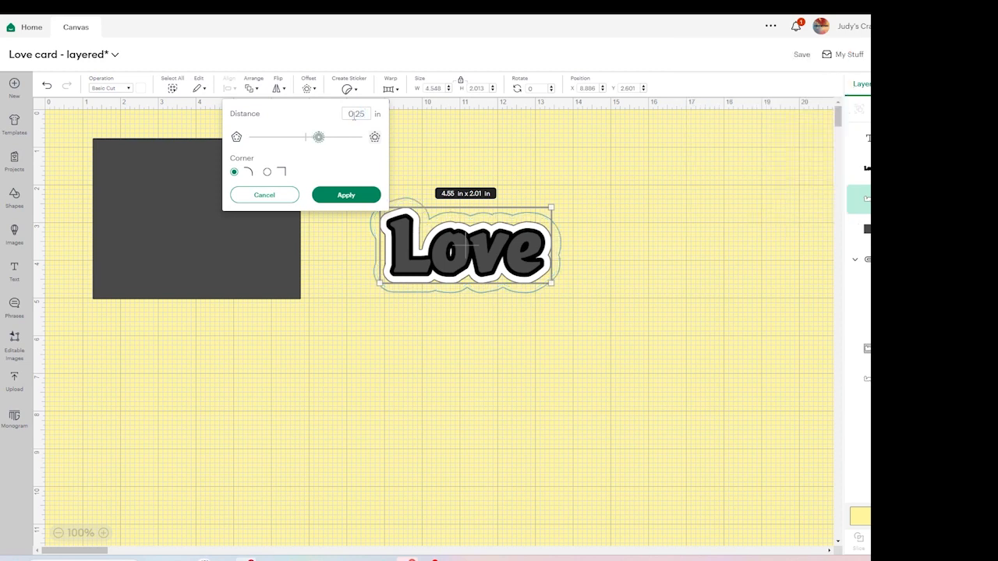
pyautogui.click(341, 196)
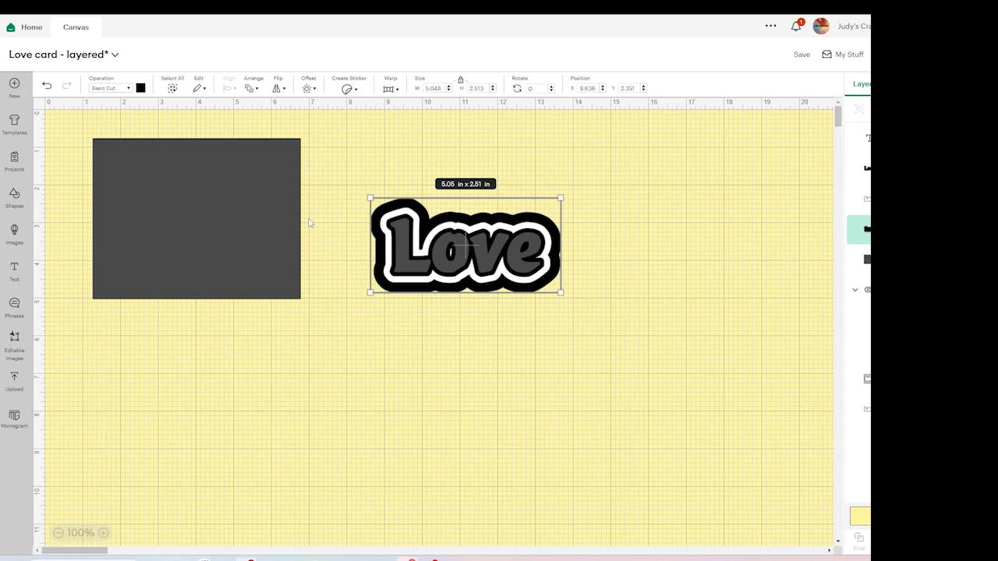
# - Move the outermost black offset onto the card rectangle and center the two shapes on each other
pyautogui.click(463, 324)
pyautogui.moveTo(439, 294); pyautogui.dragTo(172, 265)
pyautogui.moveTo(319, 314); pyautogui.dragTo(93, 165)
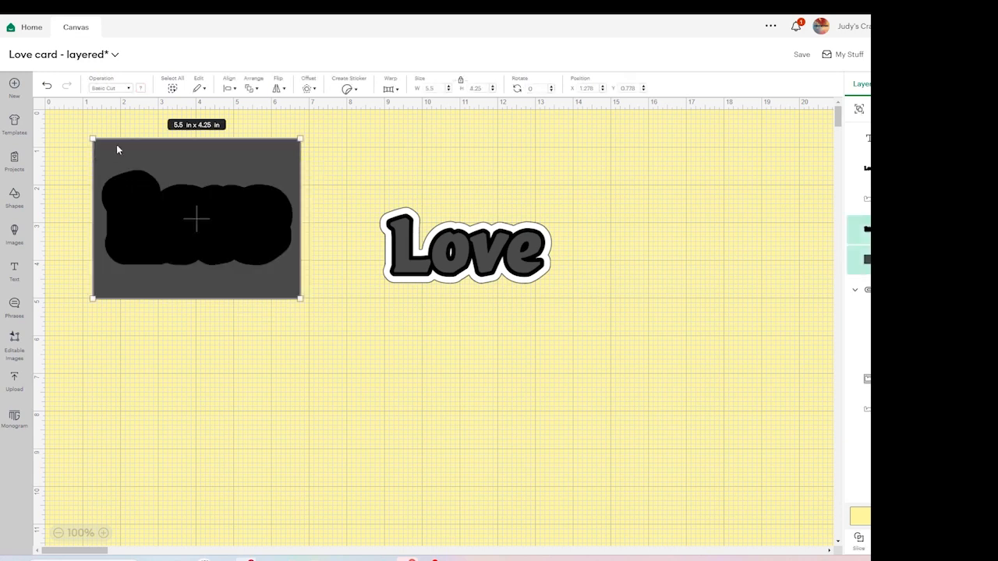
pyautogui.click(228, 92)
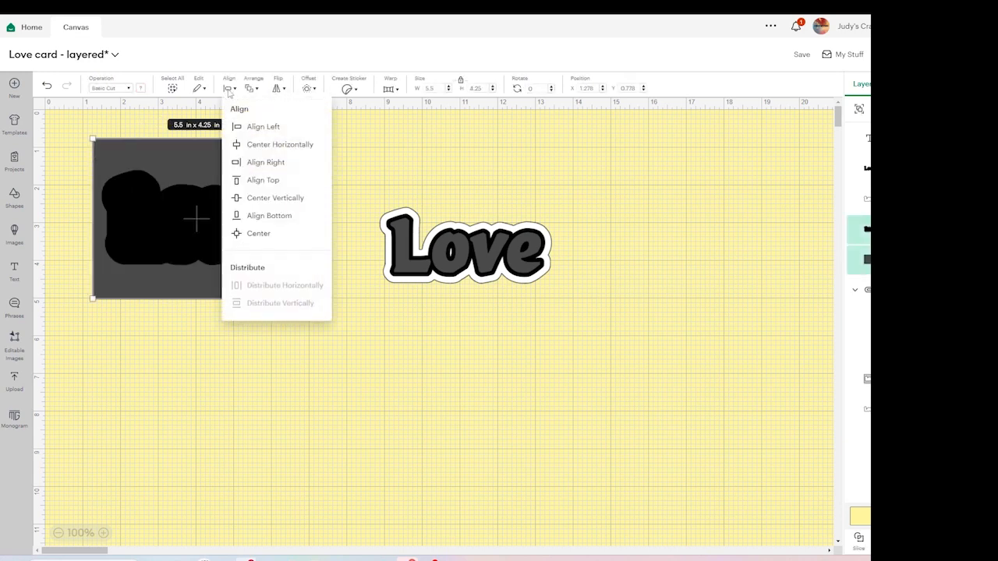
pyautogui.click(242, 231)
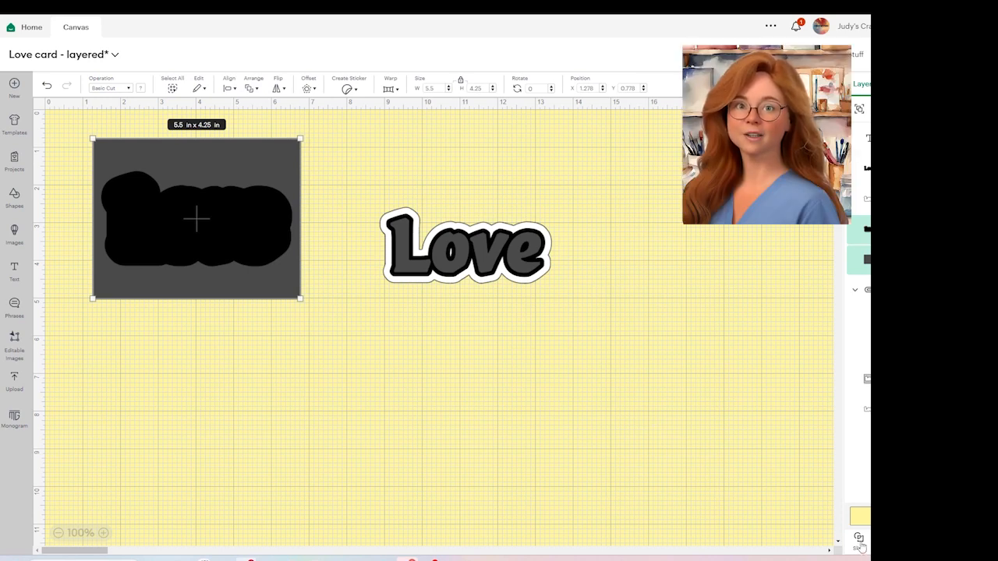
# - Slice the black offset out of the rectangle, move the black piece away, and delete the gray cutout
pyautogui.click(397, 341)
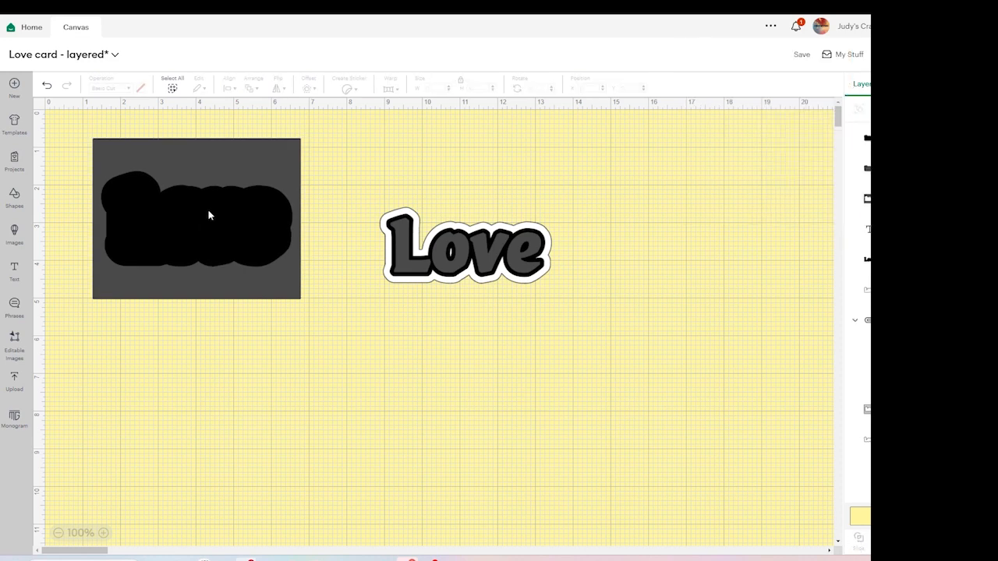
pyautogui.moveTo(200, 218); pyautogui.dragTo(463, 304)
pyautogui.moveTo(199, 230); pyautogui.dragTo(248, 397)
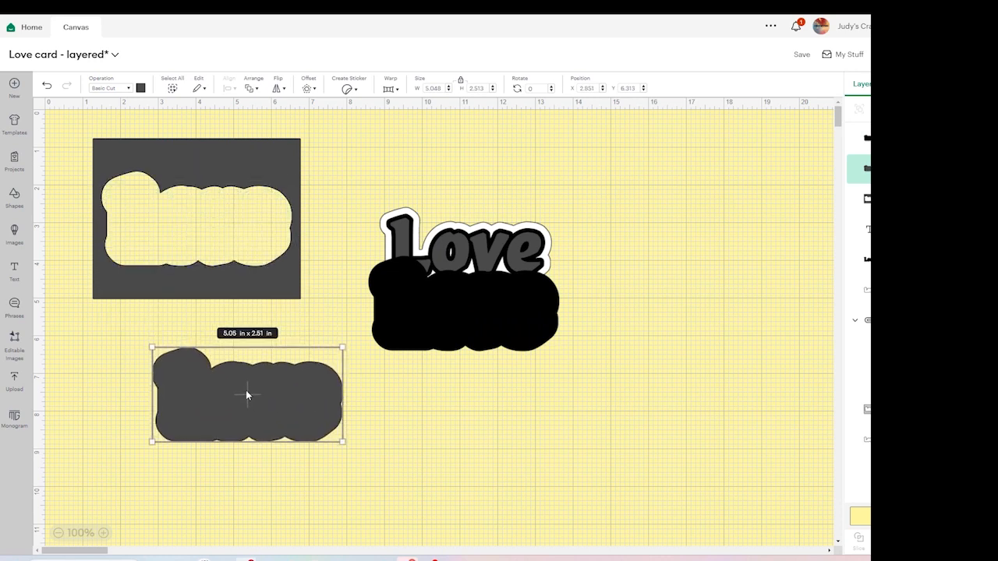
pyautogui.press('Delete')
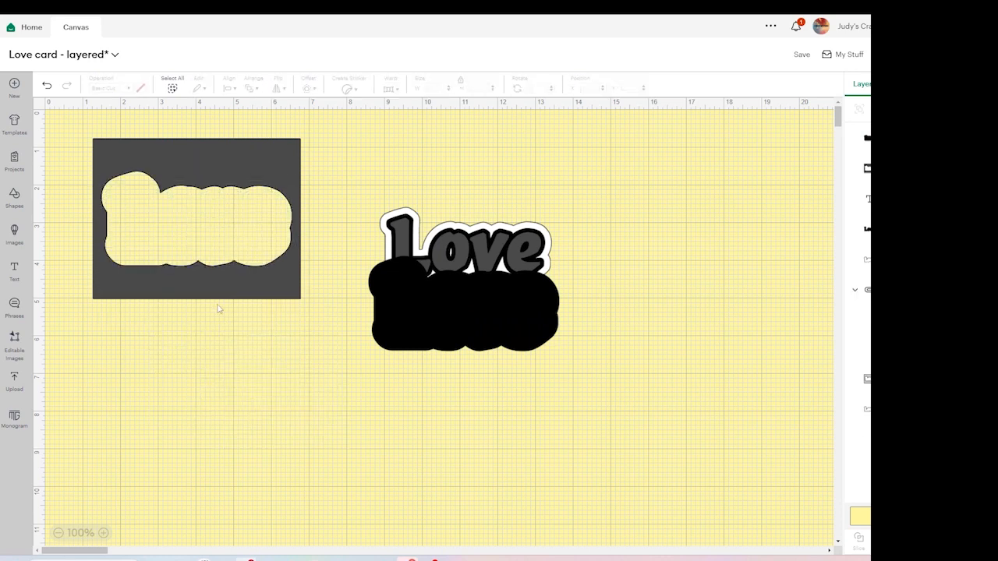
# - Place the large black offset and the black Love outline below the card frame and group them
pyautogui.moveTo(417, 309); pyautogui.dragTo(265, 393)
pyautogui.moveTo(405, 281); pyautogui.dragTo(168, 494)
pyautogui.moveTo(325, 498); pyautogui.dragTo(138, 396)
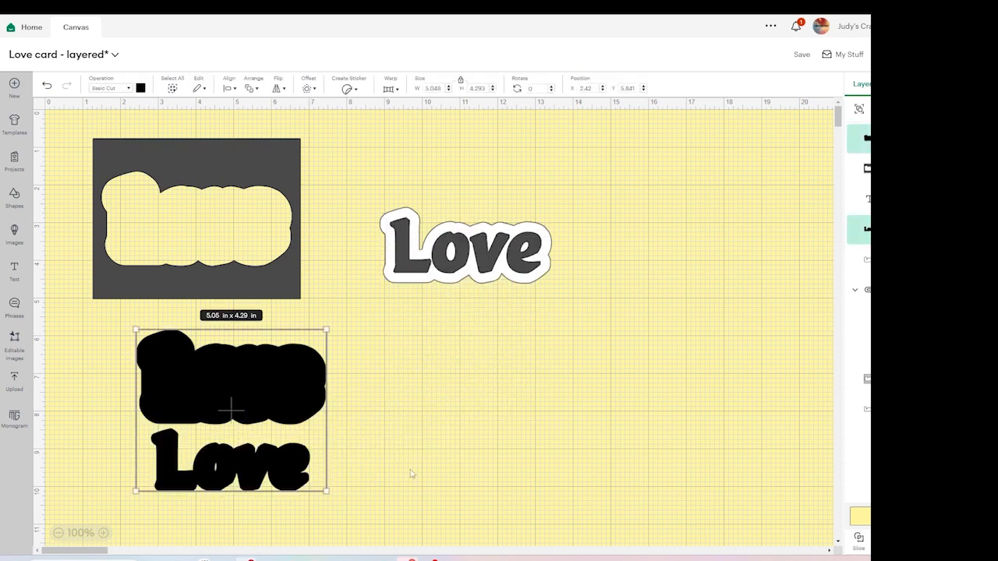
pyautogui.hotkey('ctrl', 'g')
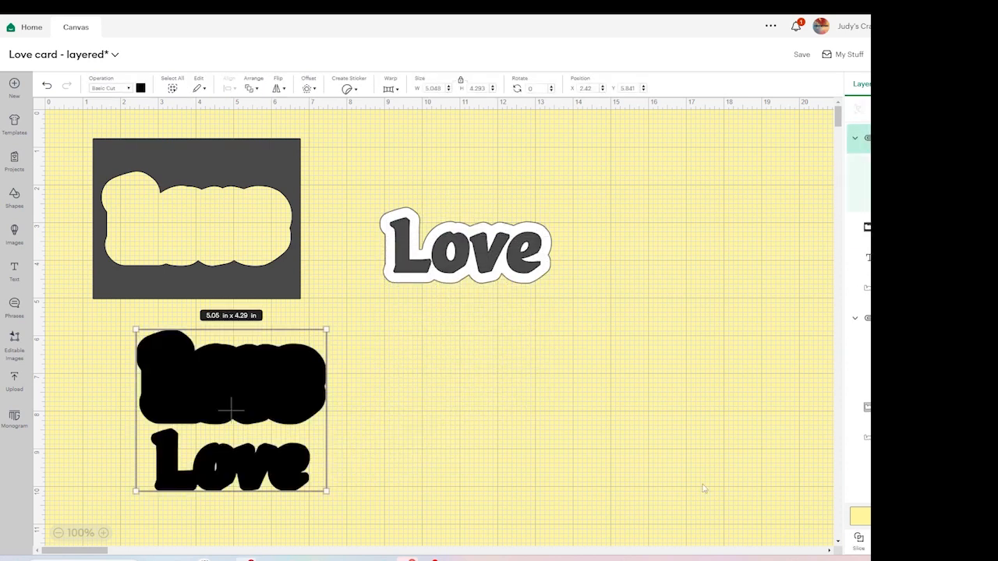
pyautogui.click(361, 390)
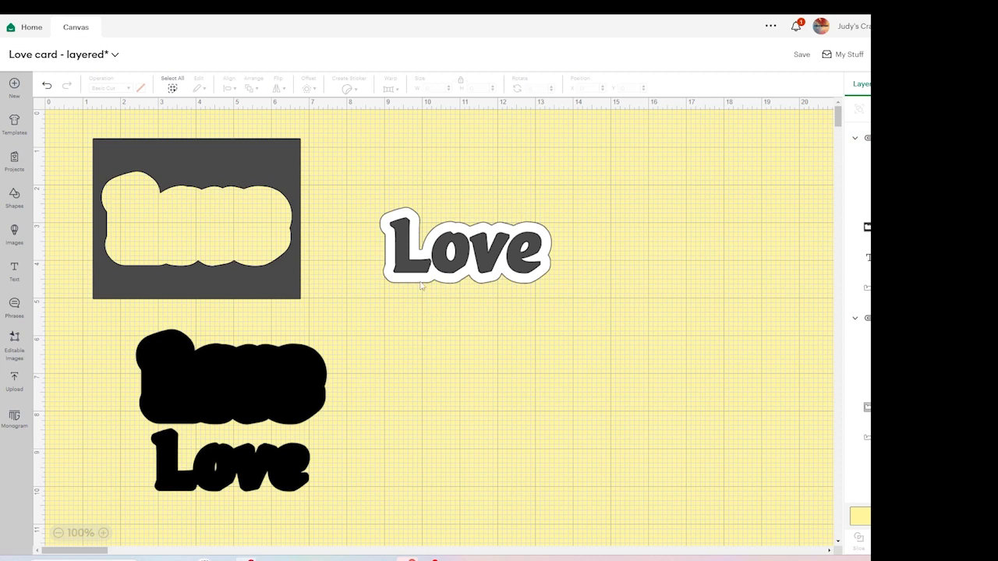
# - Select all the card pieces and change them to the same light gray material color
pyautogui.moveTo(506, 498); pyautogui.dragTo(138, 184)
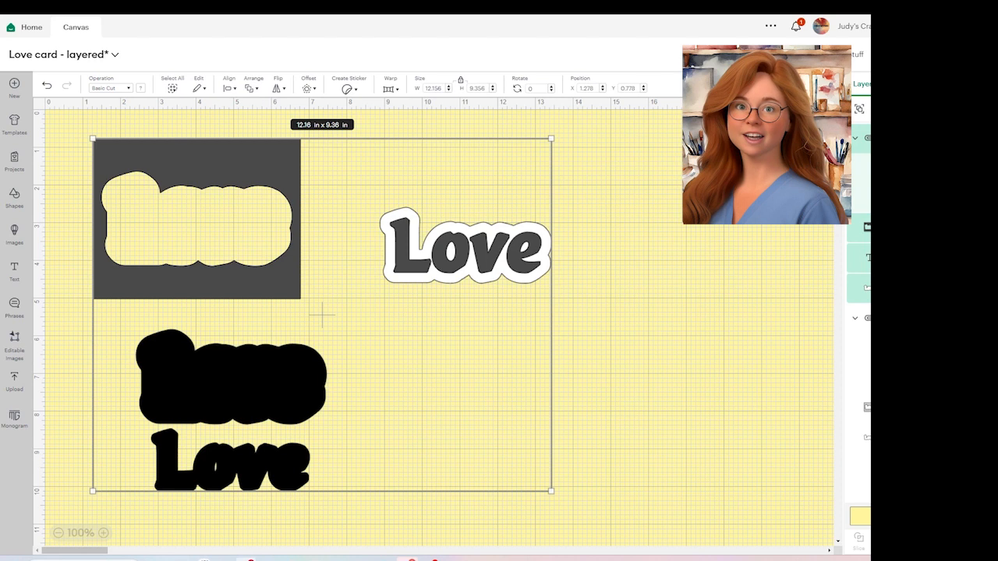
pyautogui.click(141, 88)
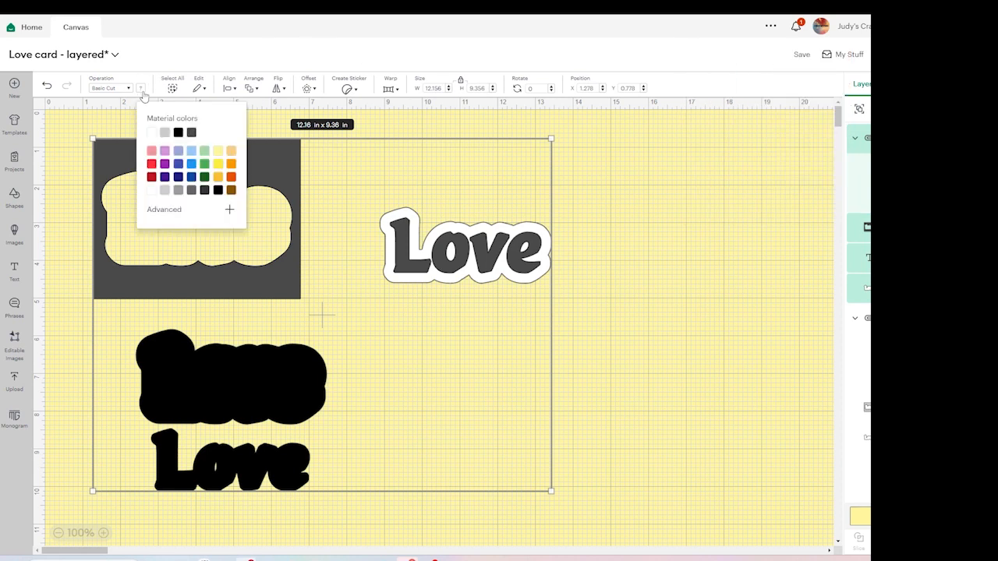
pyautogui.click(165, 133)
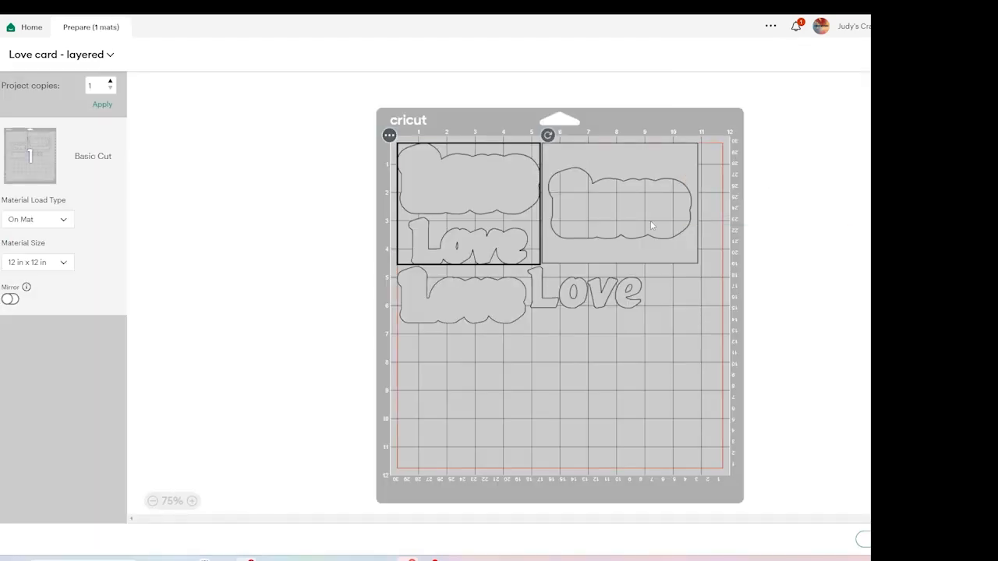
# - Spread the pieces to the mat's corners: frame upper left, grouped offsets upper right, Love lettering lower right, and remaining Love offset lower left
pyautogui.moveTo(492, 204); pyautogui.dragTo(674, 326)
pyautogui.moveTo(536, 156); pyautogui.dragTo(508, 154)
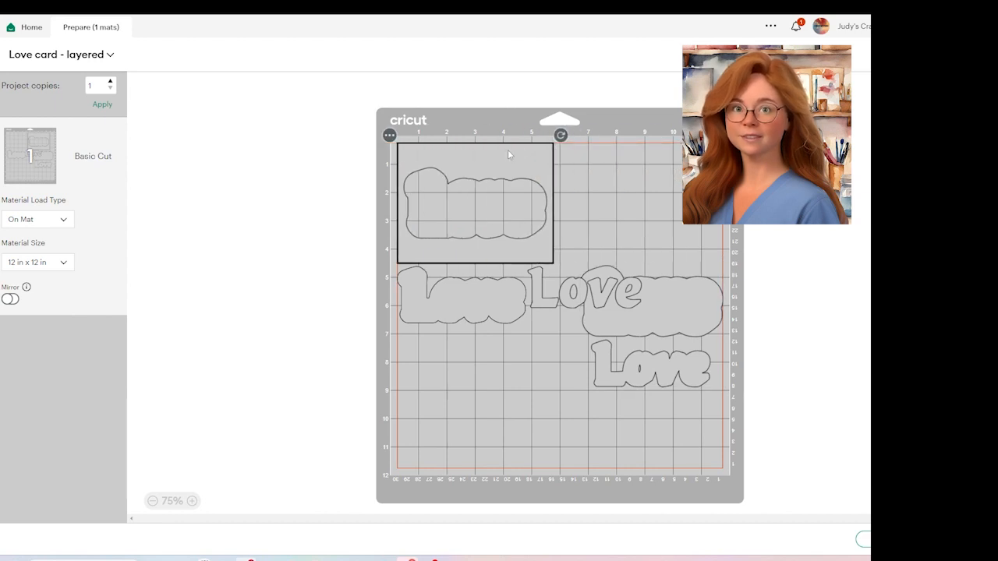
pyautogui.moveTo(655, 298); pyautogui.dragTo(685, 175)
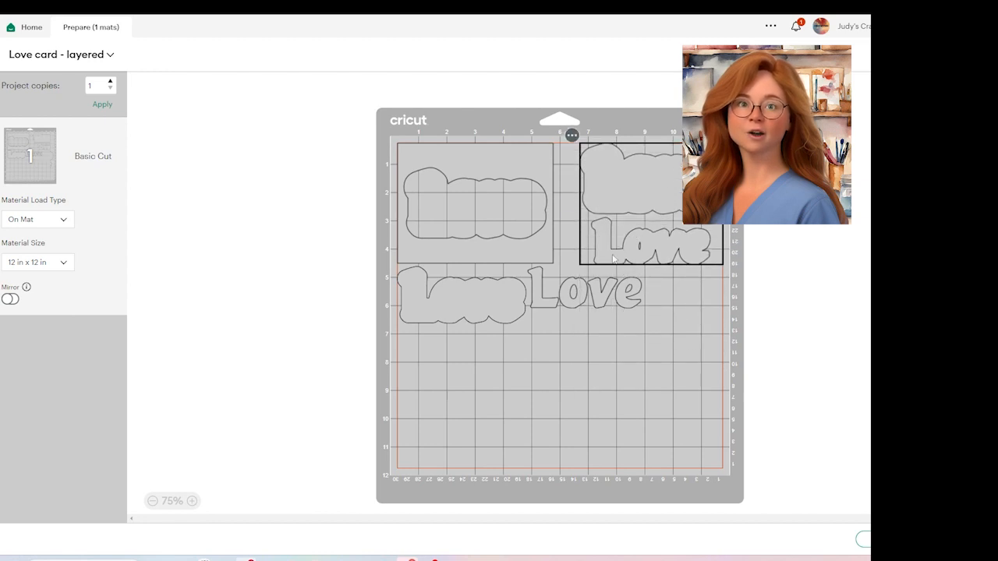
pyautogui.moveTo(567, 298); pyautogui.dragTo(672, 473)
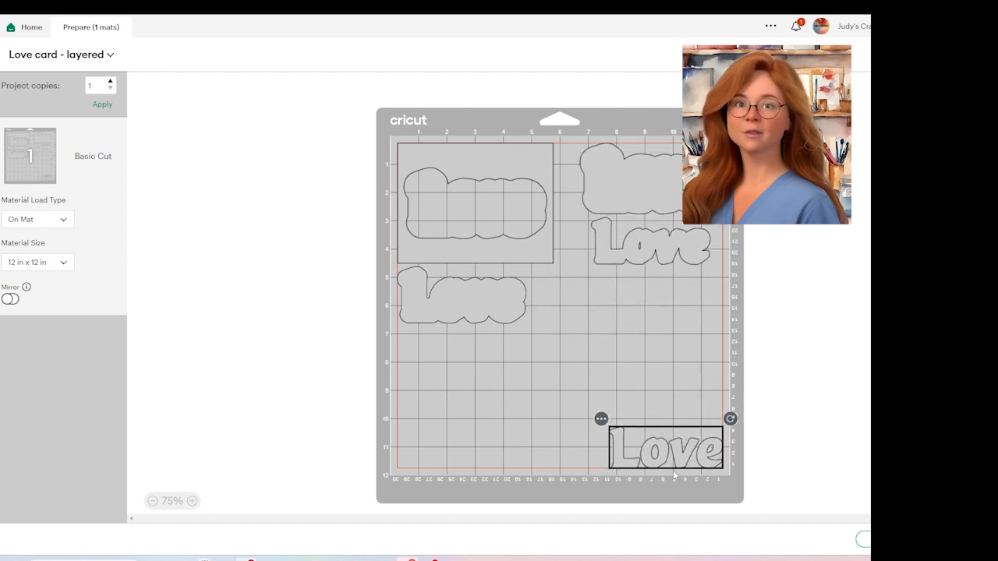
pyautogui.moveTo(485, 304); pyautogui.dragTo(462, 456)
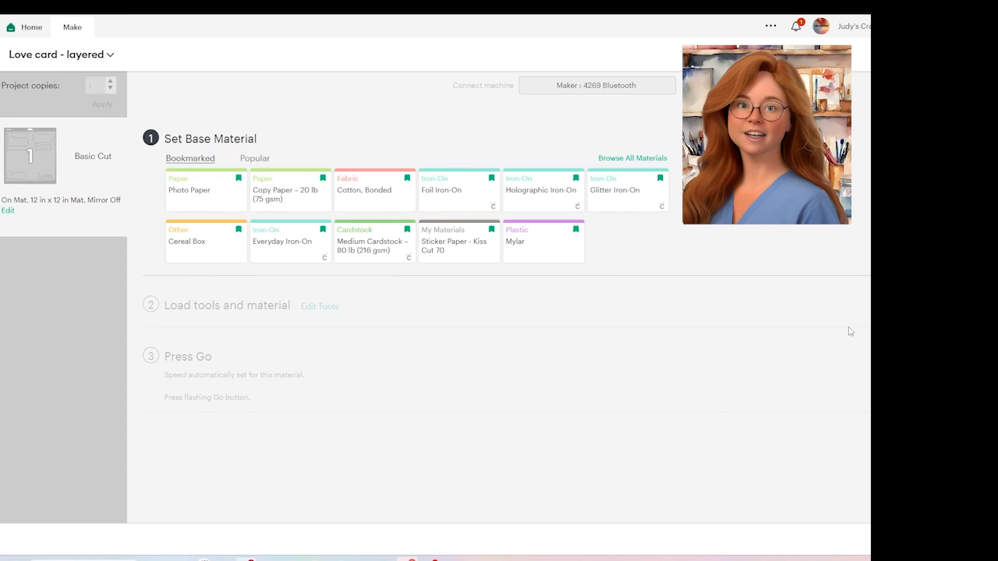
# - Set the base material to Medium Cardstock – 80 lb (216 gsm)
pyautogui.click(403, 261)
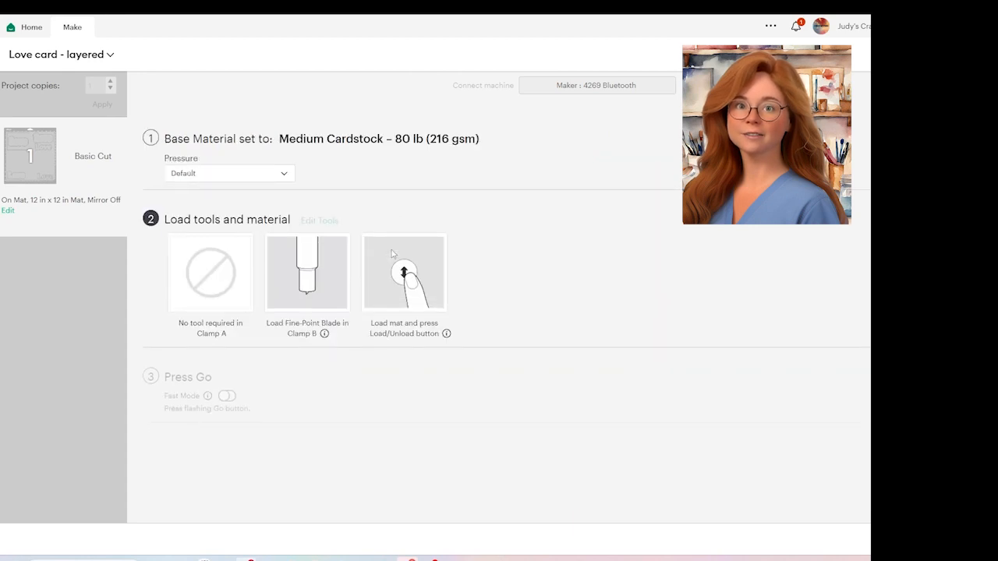